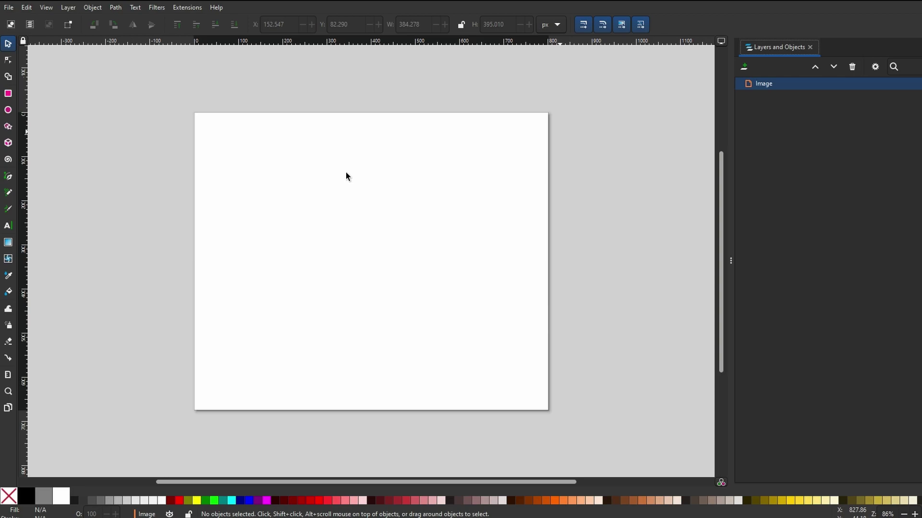
# Draw a flowed text frame on the page with the Text tool and place the cursor inside it.
pyautogui.click(6, 228)
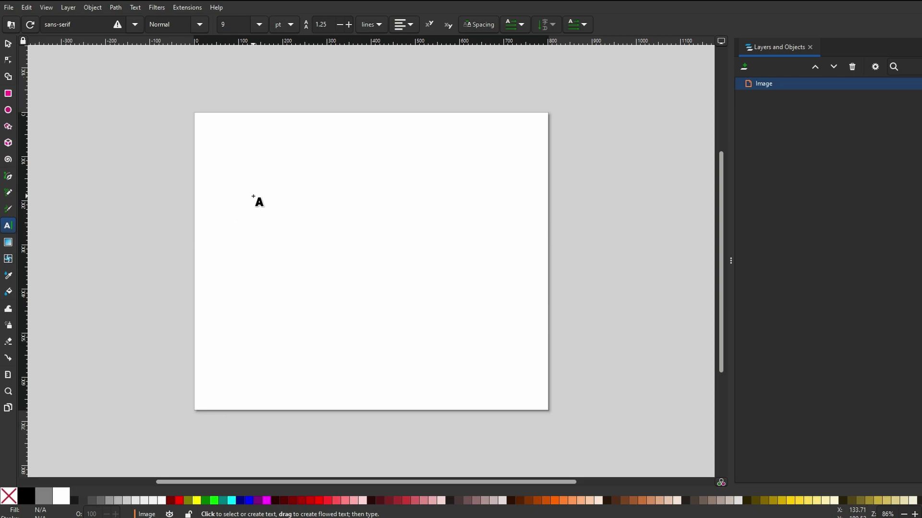
pyautogui.moveTo(239, 180); pyautogui.dragTo(419, 281)
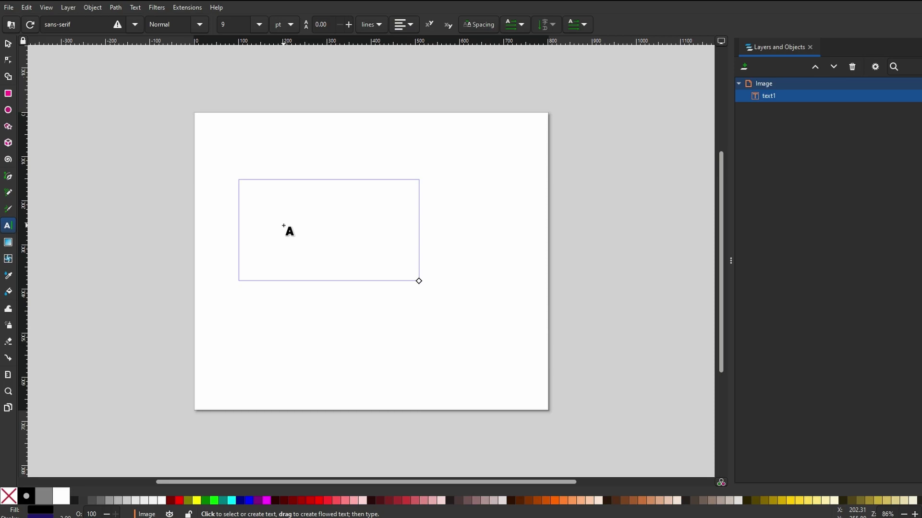
pyautogui.click(285, 227)
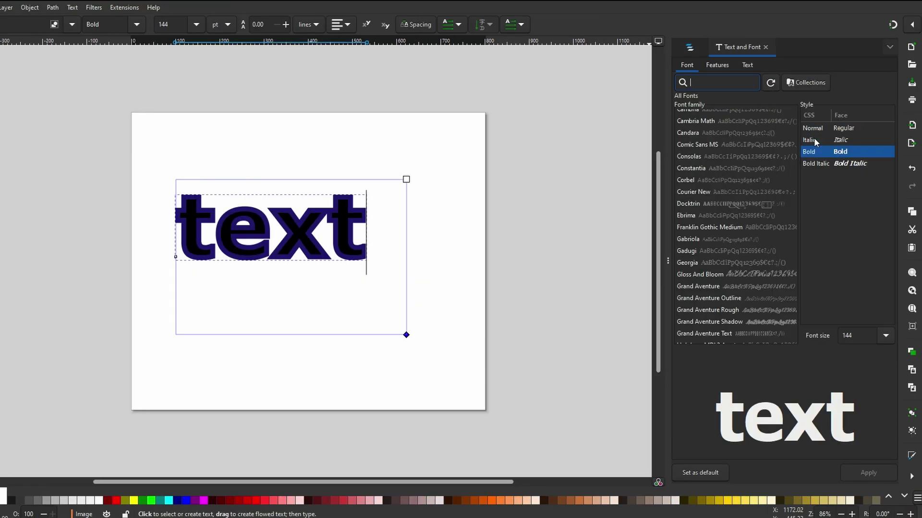
# Reduce the navy outline's stroke width three steps in Fill and Stroke.
pyautogui.hotkey('ctrl', 'shift', 'f')
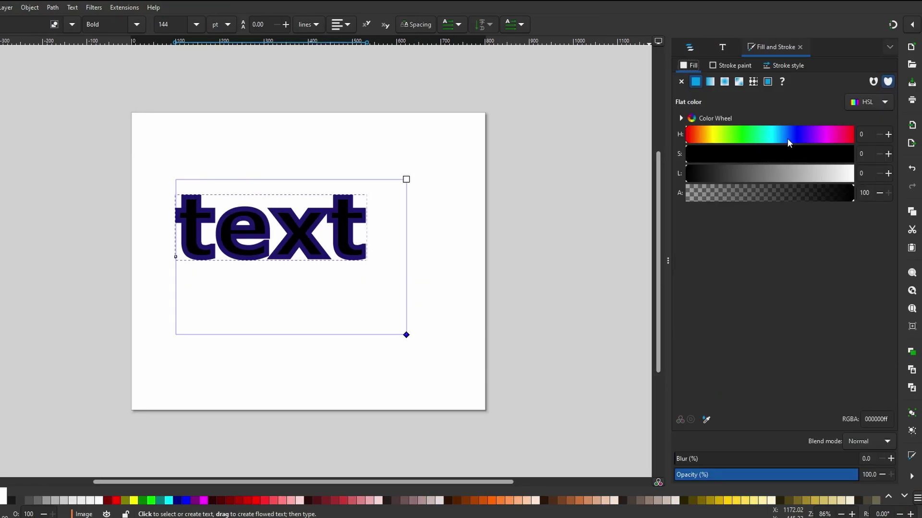
pyautogui.click(716, 66)
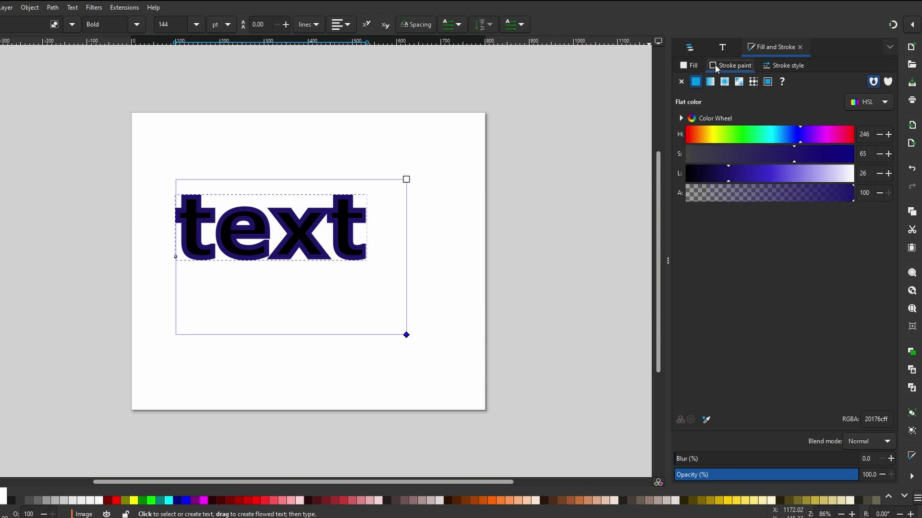
pyautogui.click(784, 66)
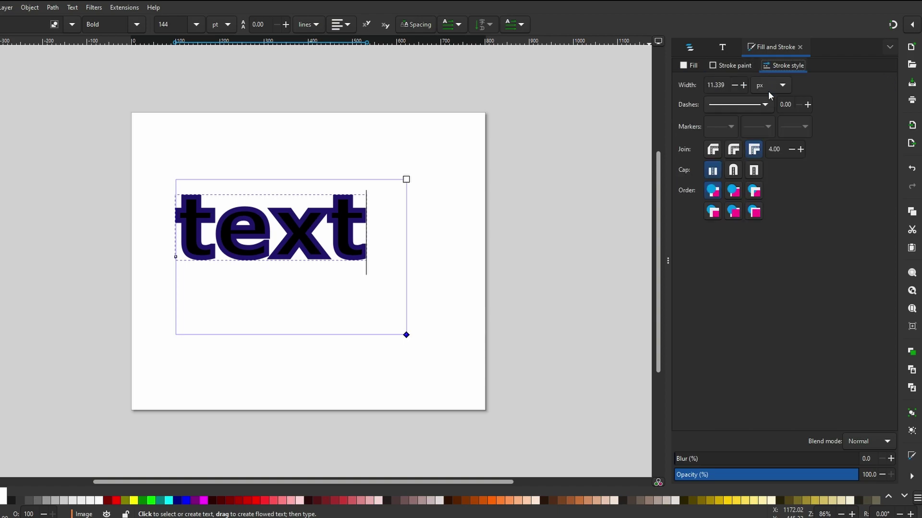
pyautogui.click(736, 87)
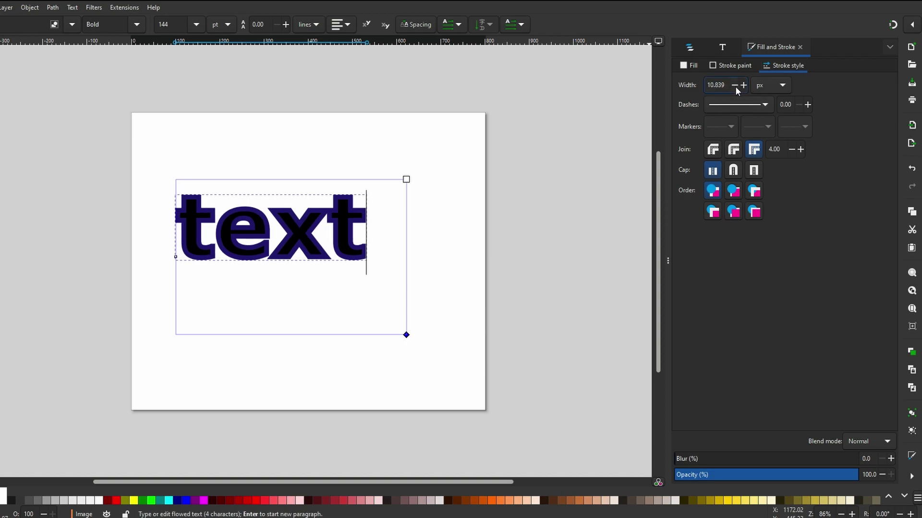
pyautogui.click(735, 86)
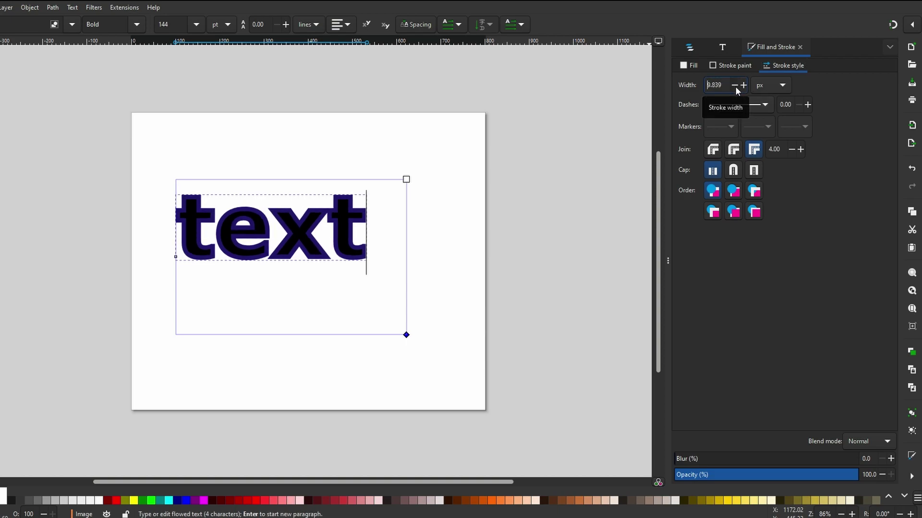
pyautogui.click(735, 86)
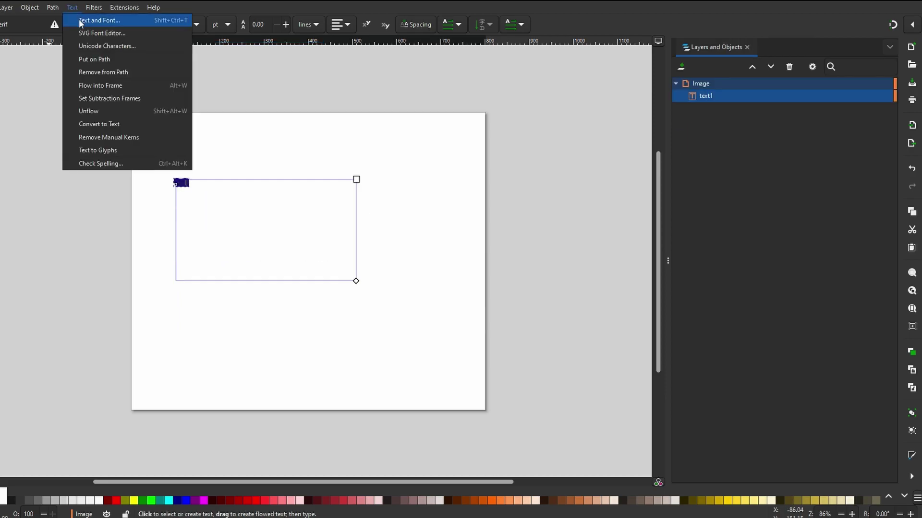
pyautogui.click(97, 20)
# Choose a sans-serif font family and apply a 144 pt size to the text.
pyautogui.click(685, 151)
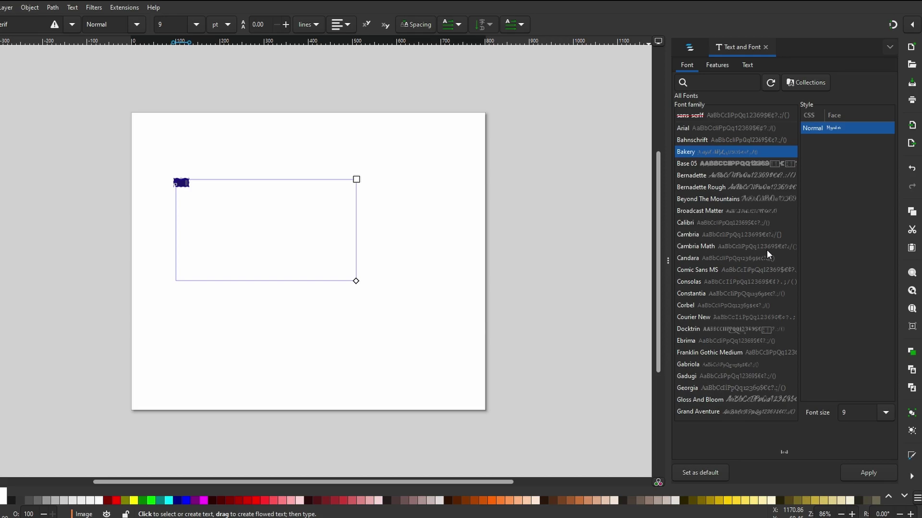
pyautogui.click(886, 412)
pyautogui.click(891, 411)
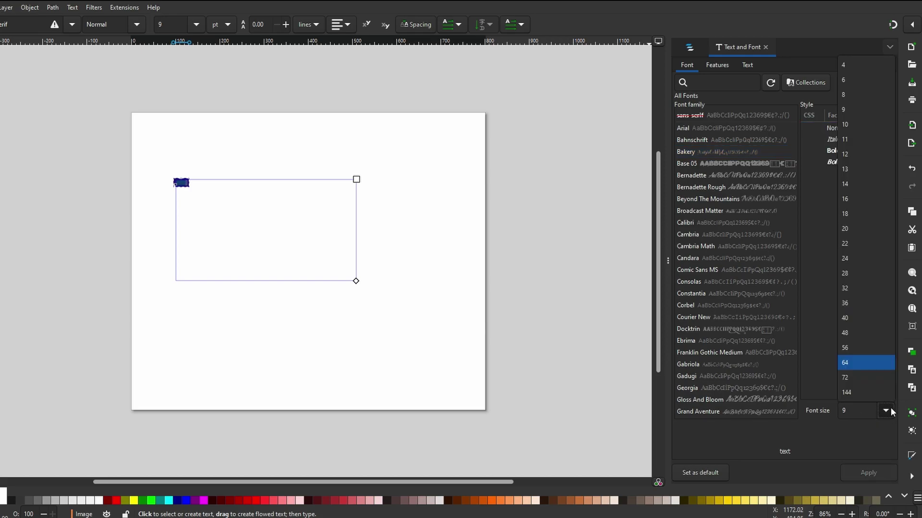
pyautogui.click(864, 391)
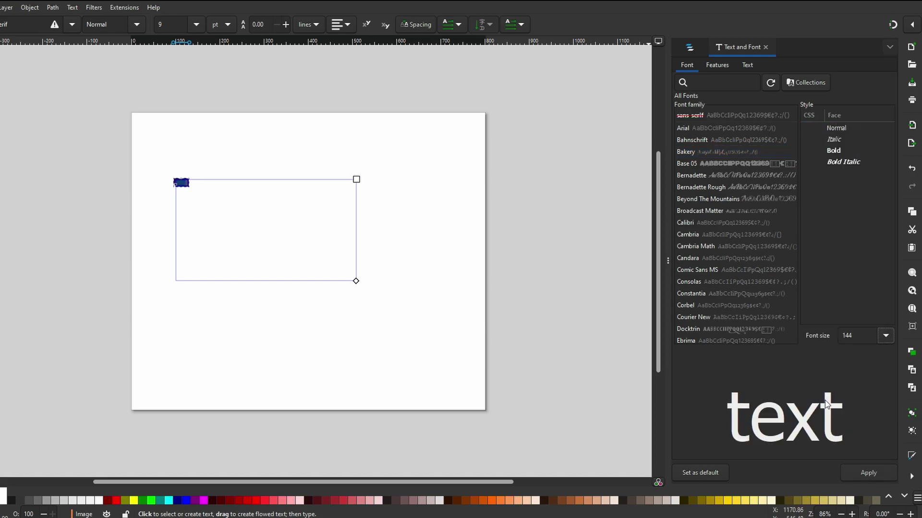
pyautogui.click(861, 472)
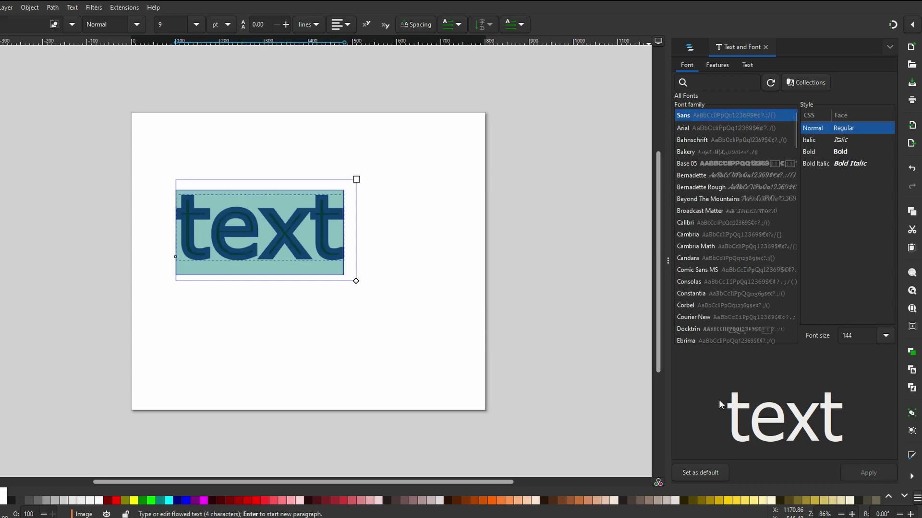
pyautogui.click(343, 272)
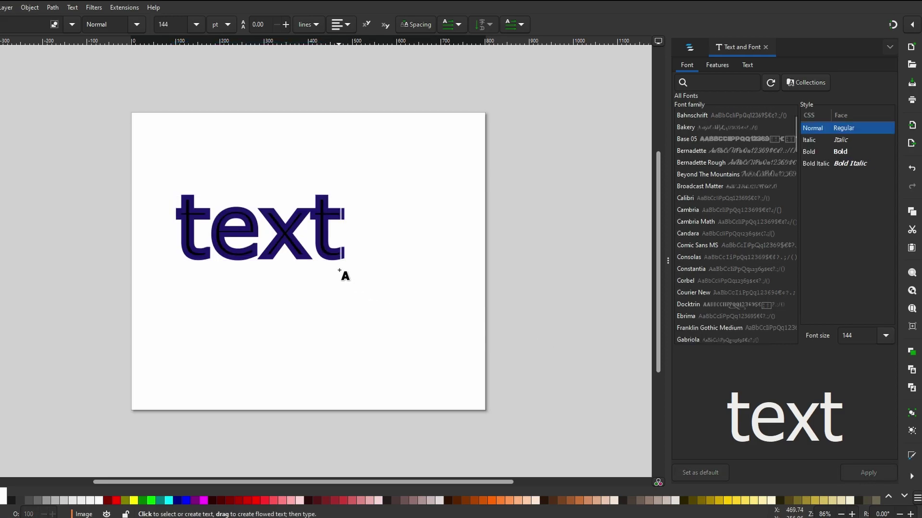
# Select the text frame and choose the Bold face in Text and Font.
pyautogui.click(334, 251)
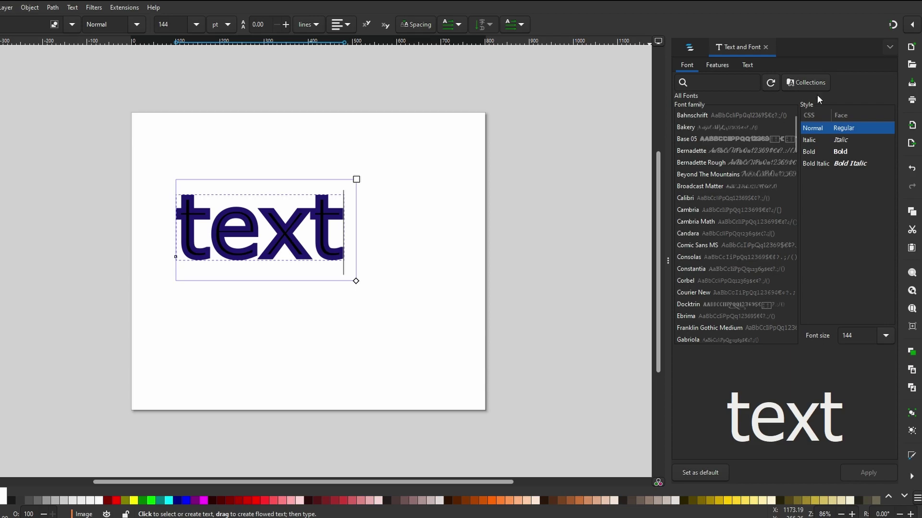
pyautogui.click(723, 68)
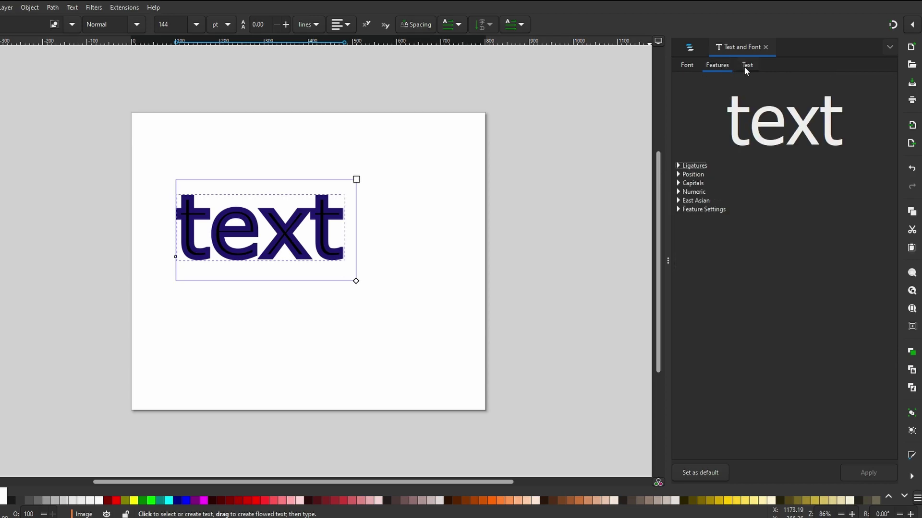
pyautogui.click(744, 67)
pyautogui.click(687, 65)
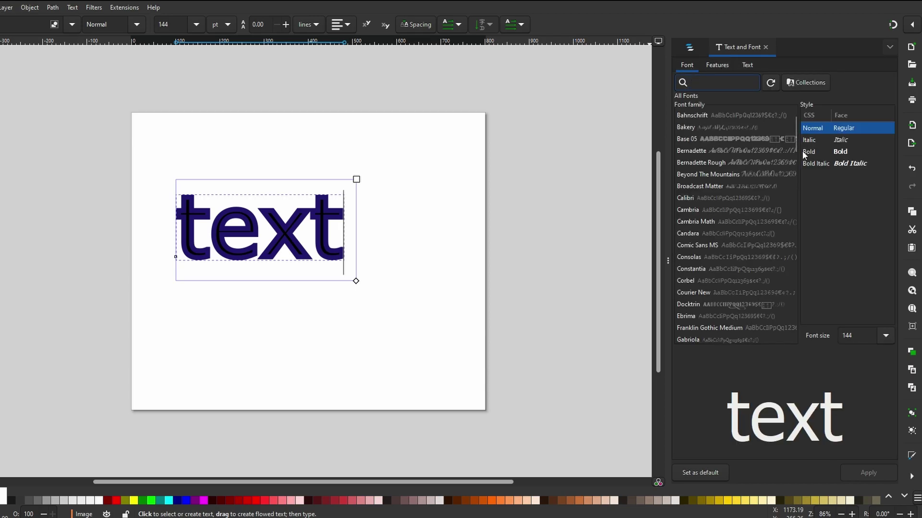
pyautogui.click(830, 152)
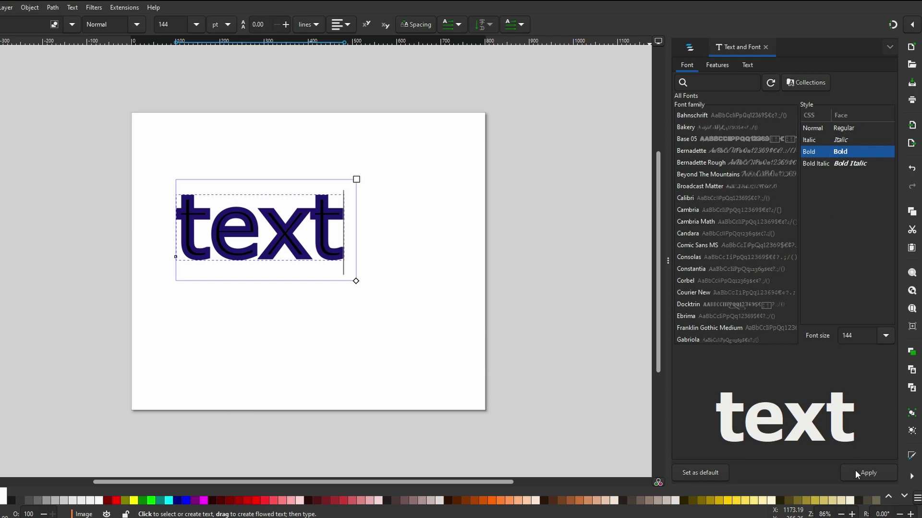
# Apply the Bold face and enlarge the flowed frame so the 144 pt word fits.
pyautogui.click(862, 475)
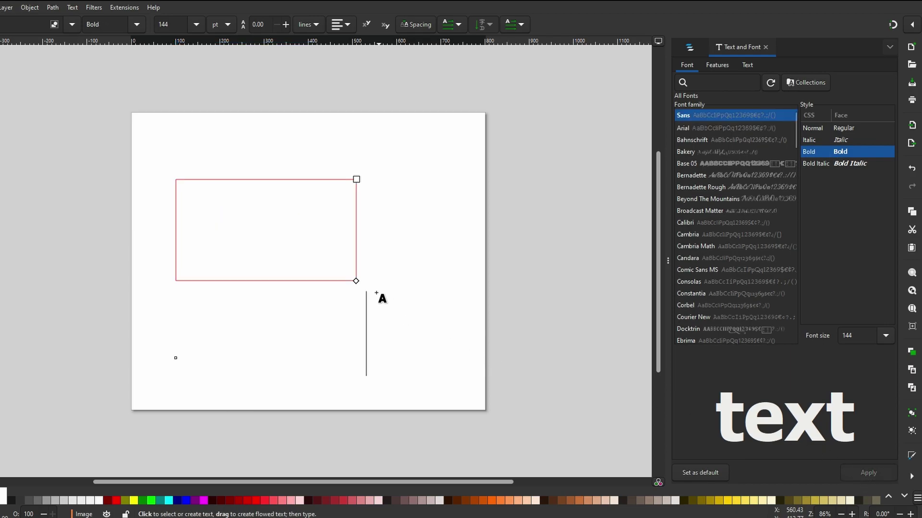
pyautogui.moveTo(394, 326); pyautogui.dragTo(406, 335)
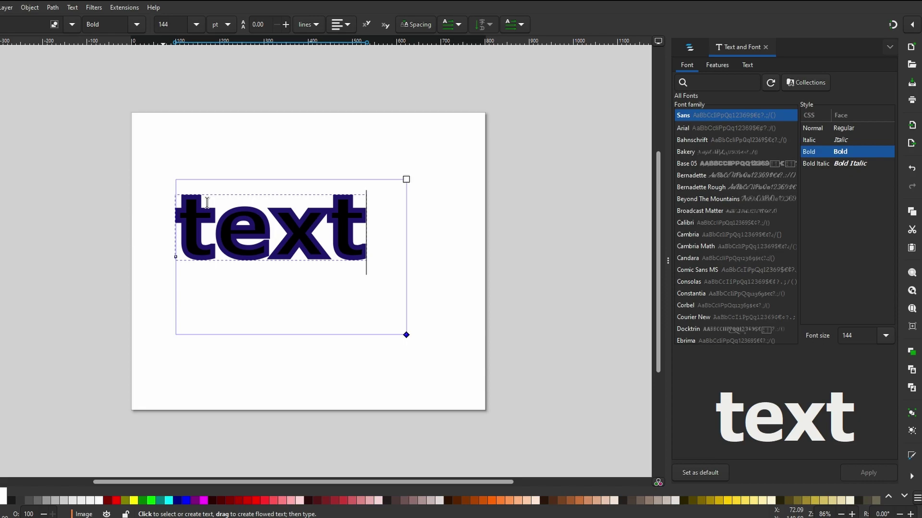
pyautogui.click(717, 64)
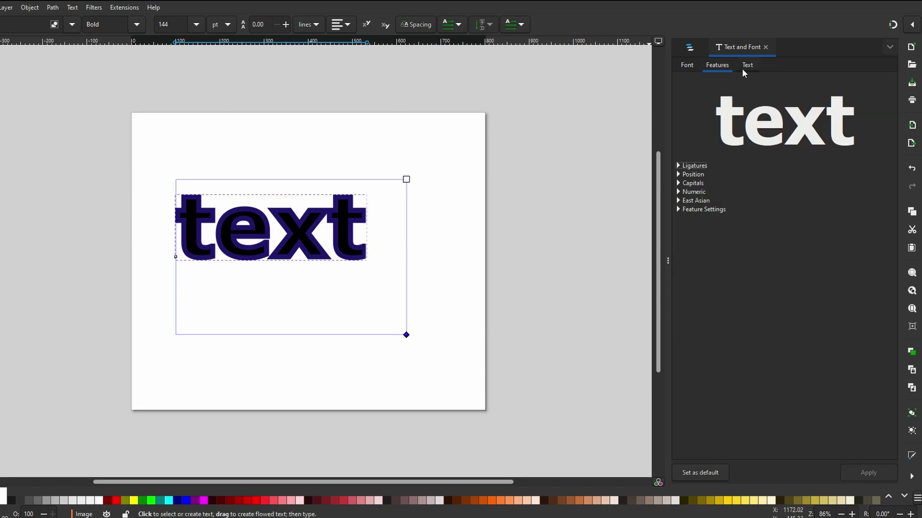
pyautogui.click(688, 65)
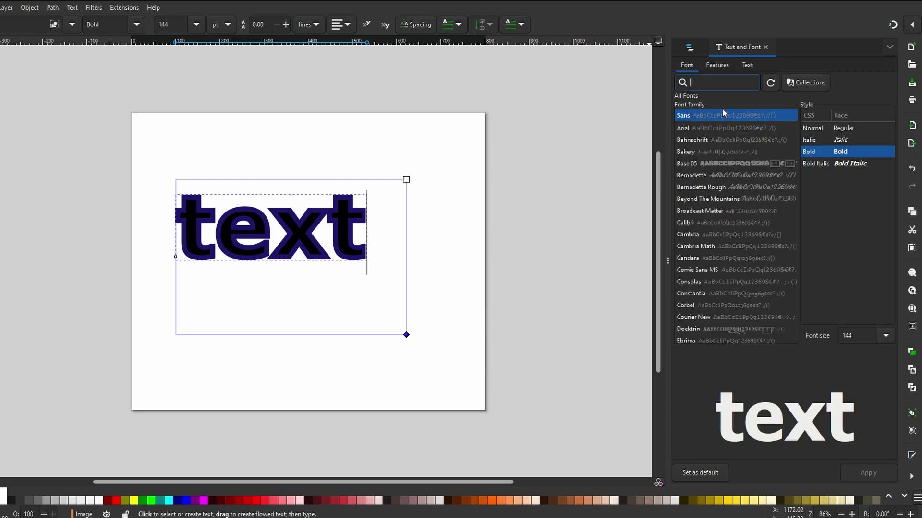
pyautogui.scroll(-2, 793, 285)
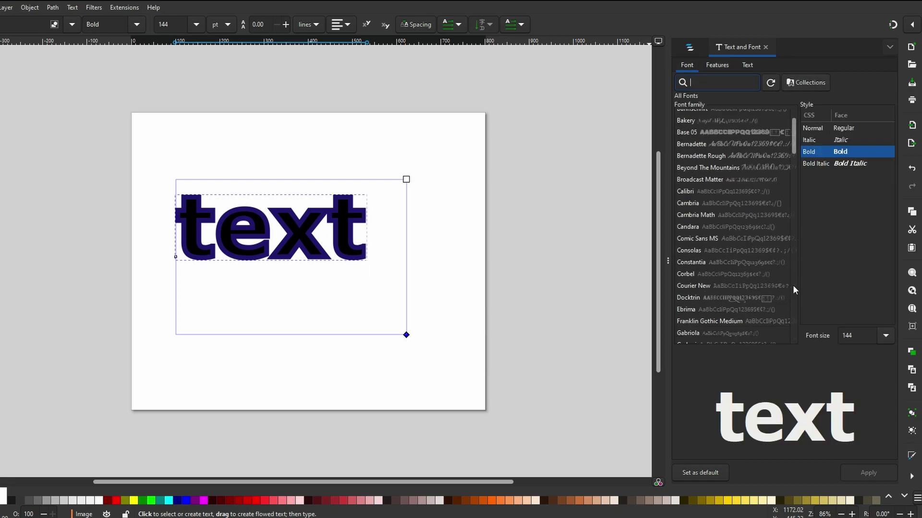
pyautogui.scroll(-2, 793, 286)
pyautogui.scroll(-3, 792, 283)
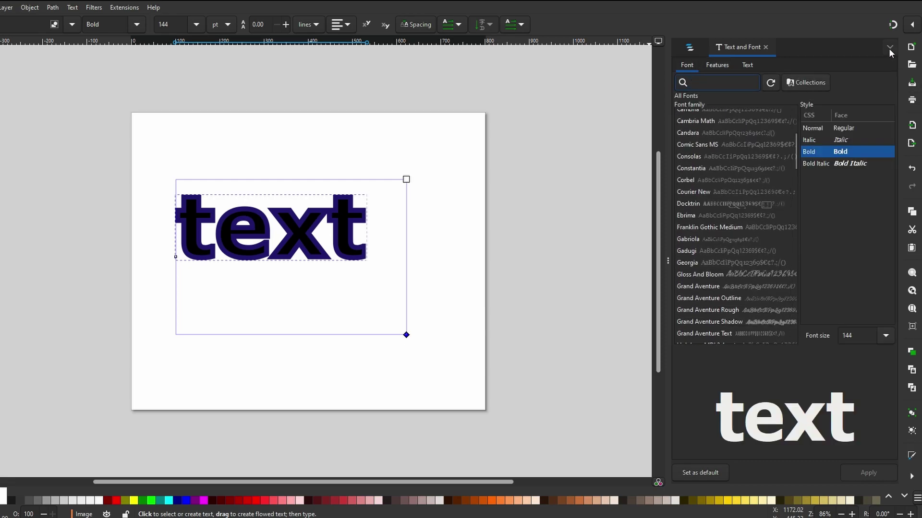